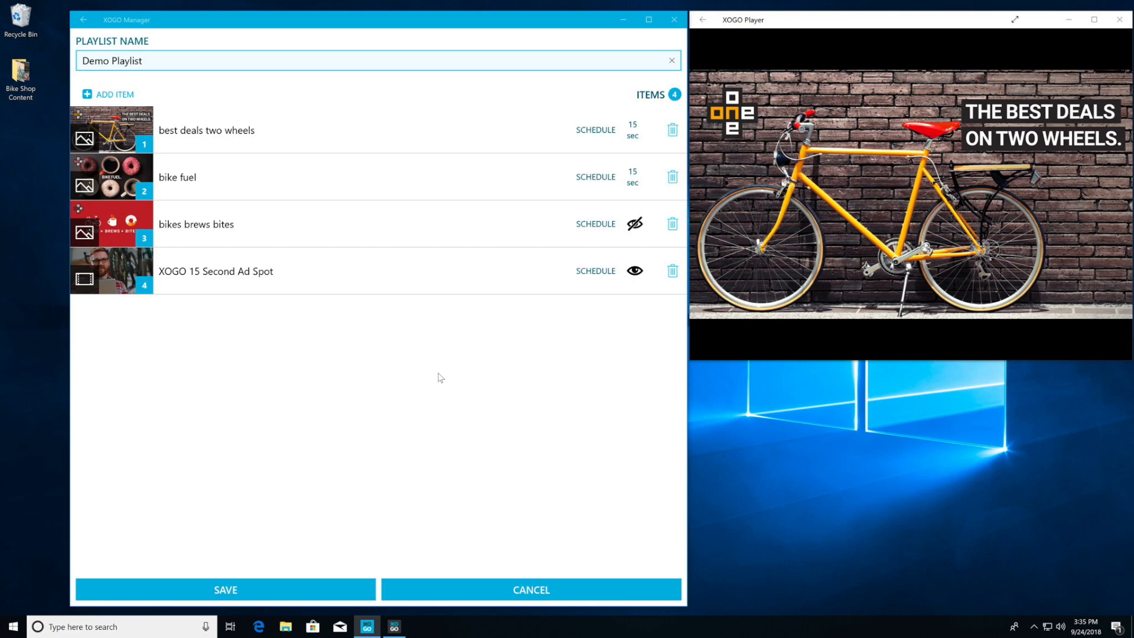
Finish the playlist name, back out to Home, and show the Players list
{"action": "left_click", "coordinate": [532, 405]}
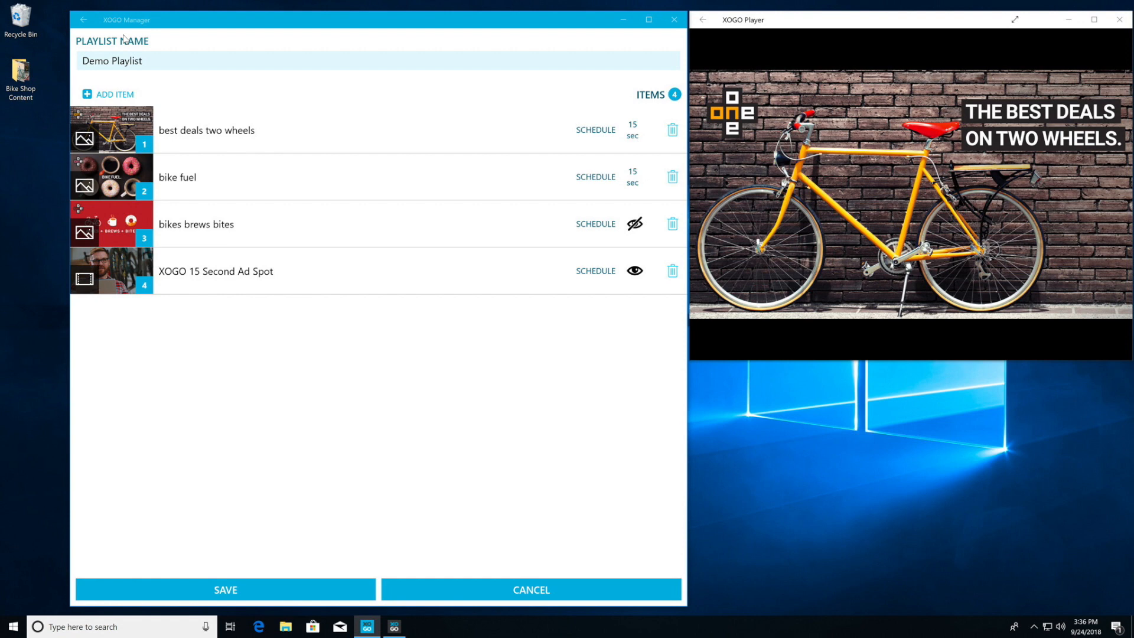
{"action": "left_click", "coordinate": [83, 19]}
{"action": "left_click", "coordinate": [84, 20]}
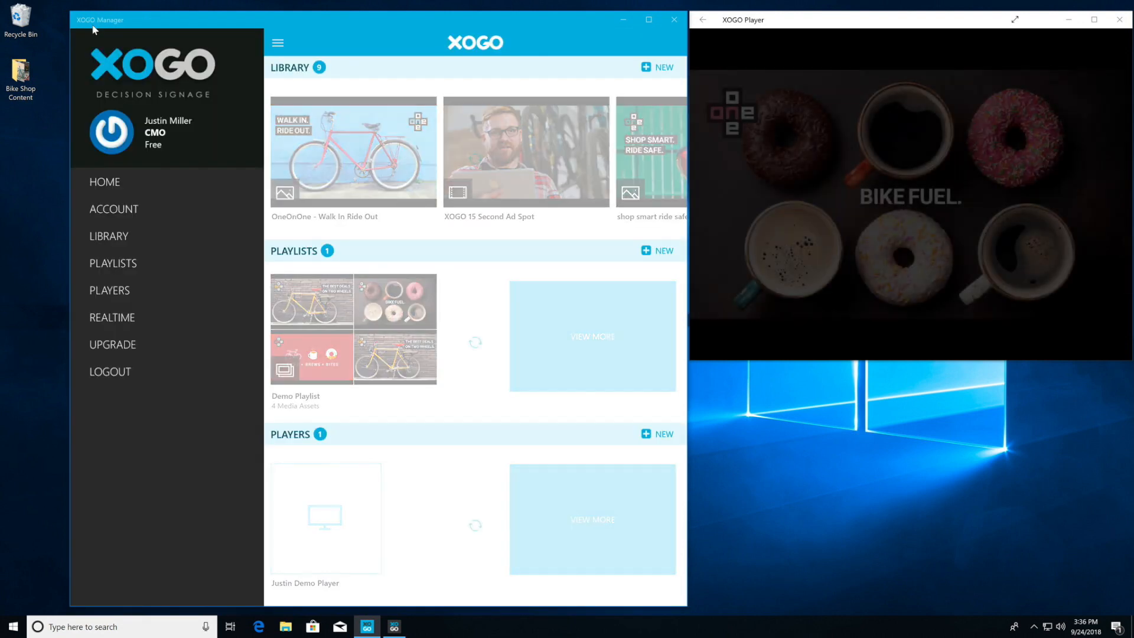
{"action": "left_click", "coordinate": [113, 317]}
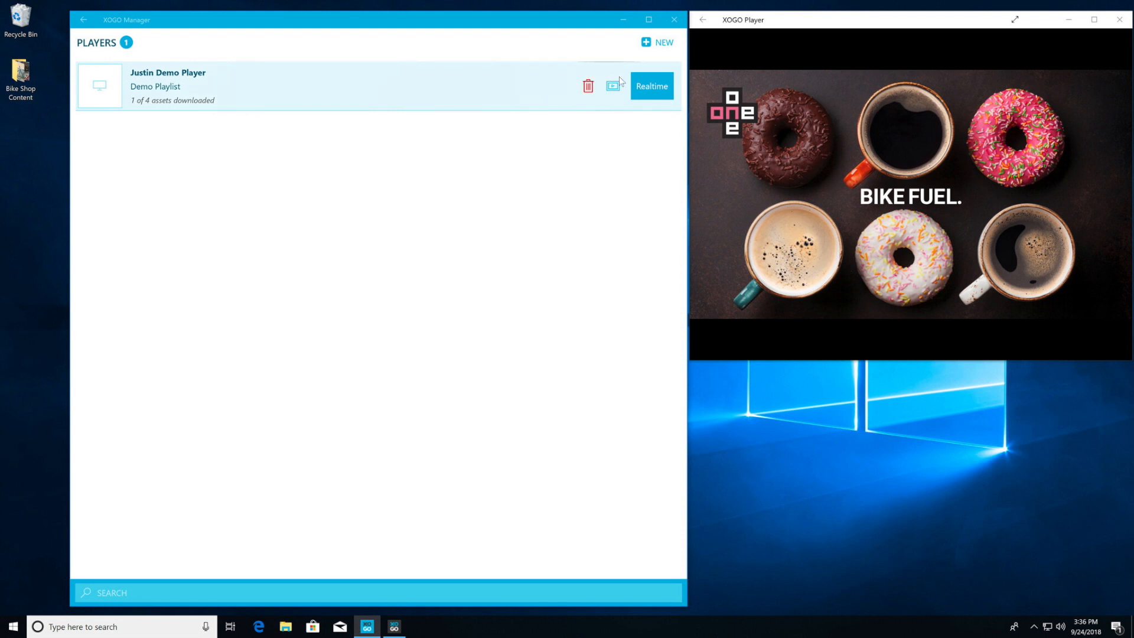
Start Realtime control of Justin Demo Player and push Bikes Brews Bites, Bike Fuel and Best Deals Two Wheels live
{"action": "left_click", "coordinate": [652, 87]}
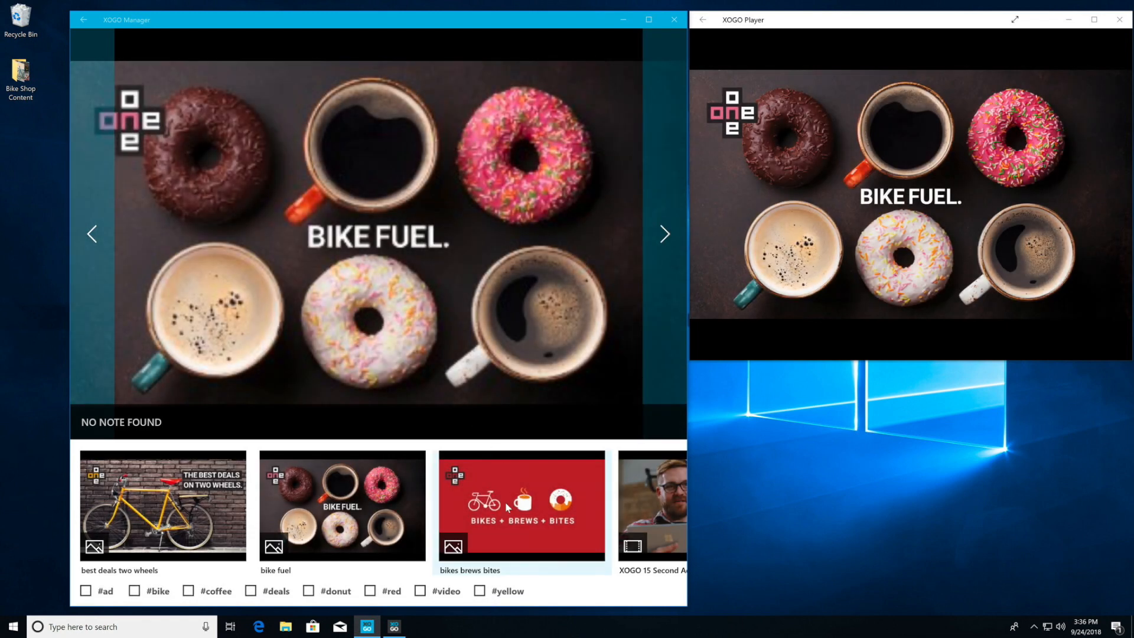
{"action": "left_click", "coordinate": [509, 500]}
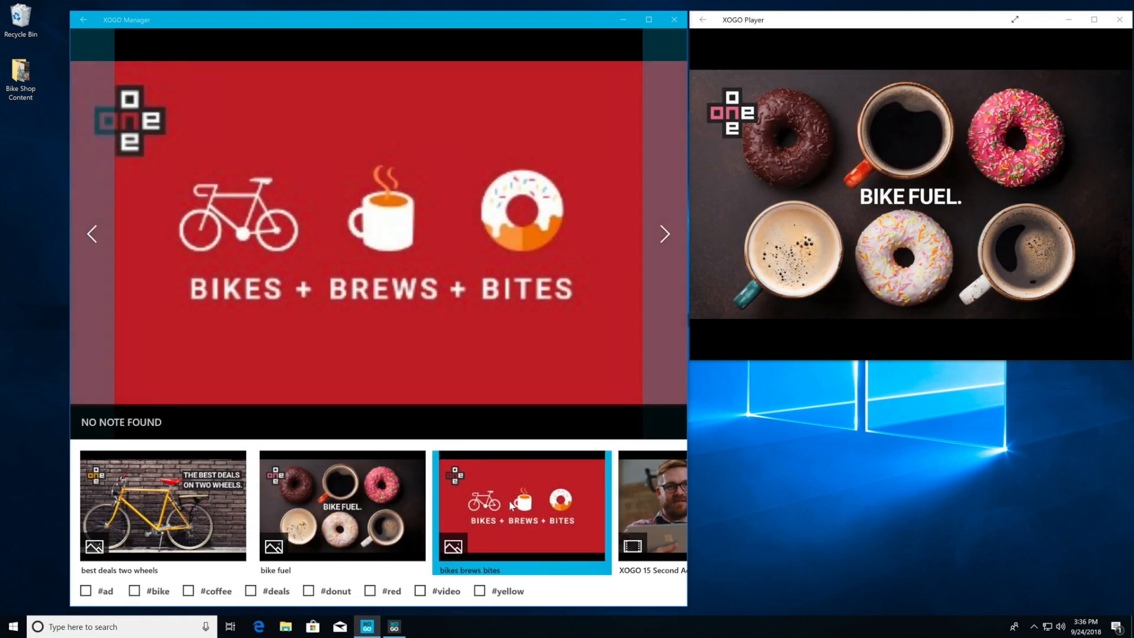
{"action": "left_click", "coordinate": [364, 501]}
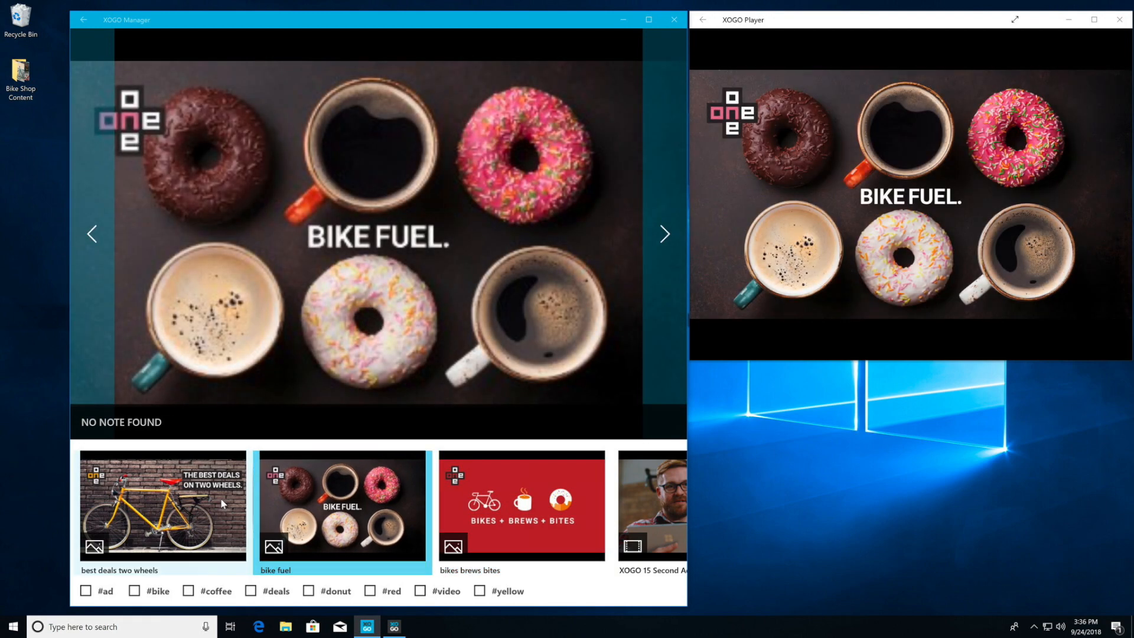
{"action": "left_click", "coordinate": [210, 499]}
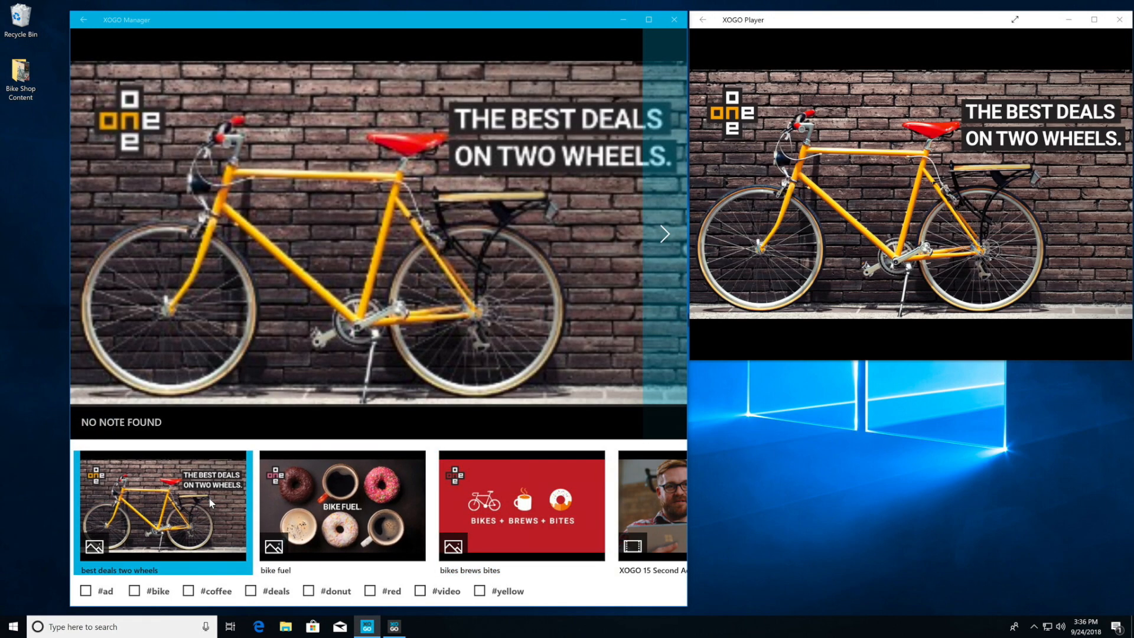
{"action": "key", "text": "Right"}
{"action": "key", "text": "Right"}
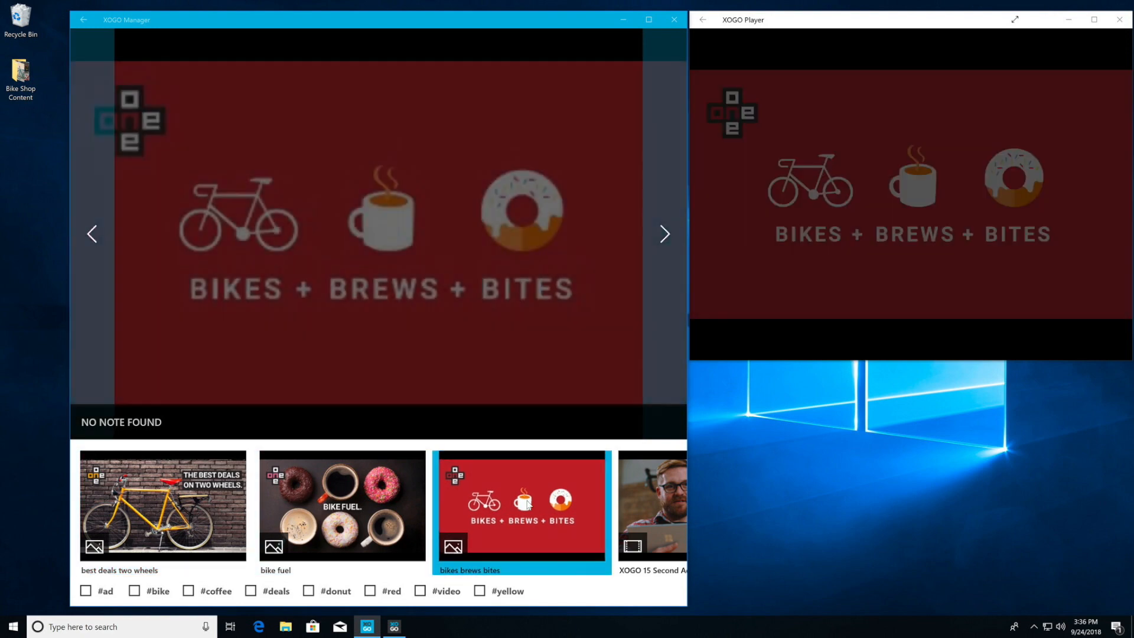
{"action": "scroll", "coordinate": [526, 499], "scroll_direction": "down", "scroll_amount": 1}
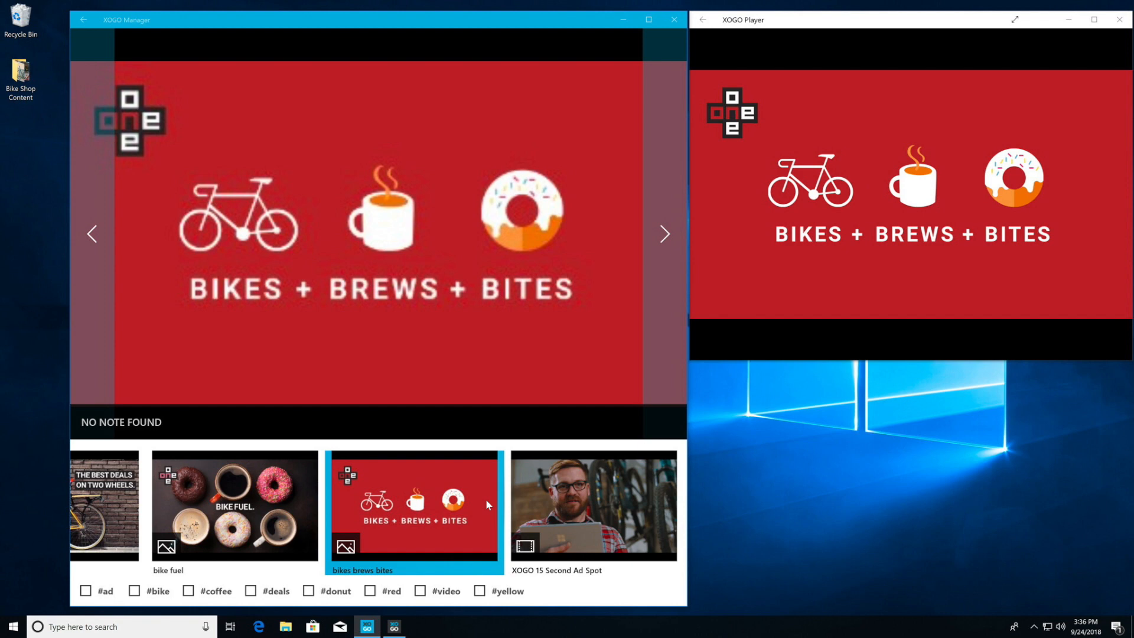
Push the XOGO 15 Second Ad Spot video, then Bikes Brews Bites, Bike Fuel and Best Deals Two Wheels again
{"action": "left_click", "coordinate": [603, 498]}
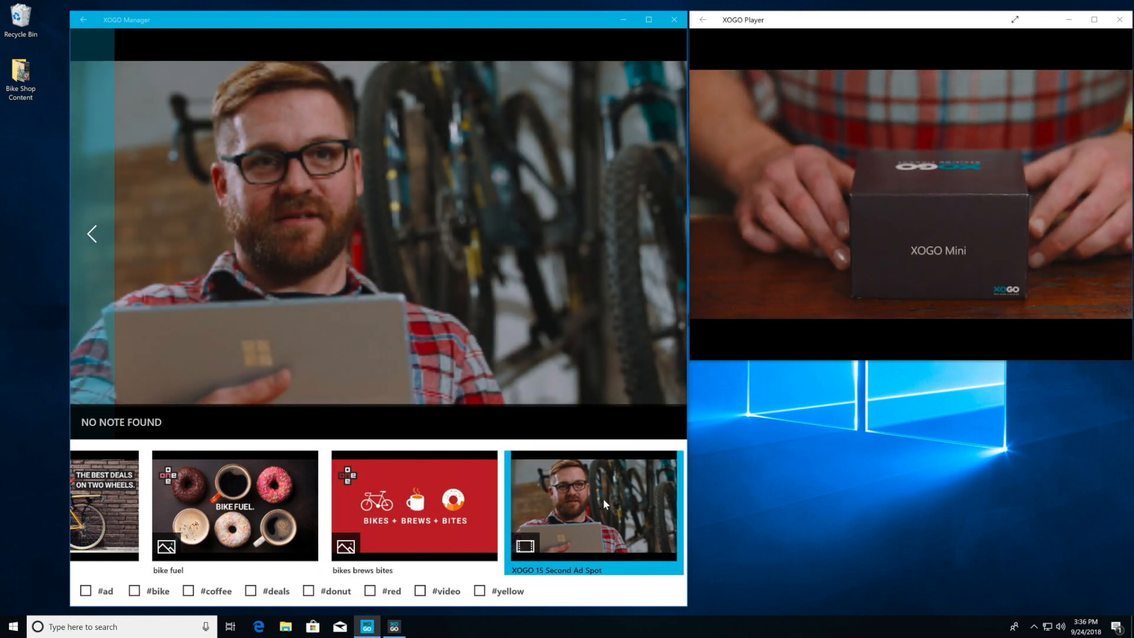
{"action": "left_click", "coordinate": [435, 501]}
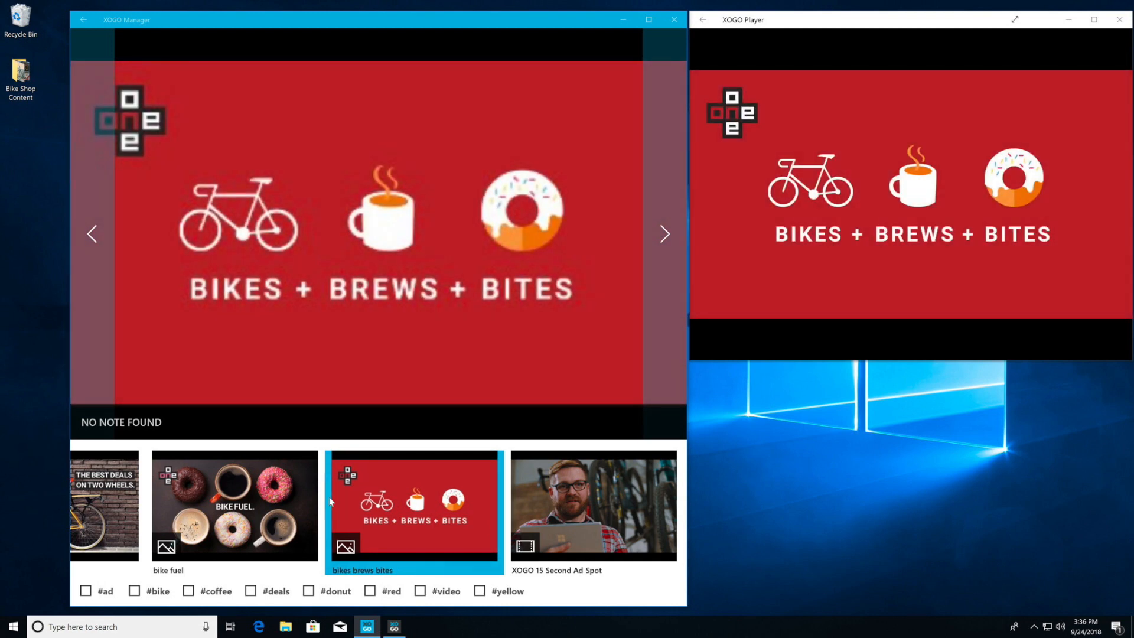
{"action": "left_click", "coordinate": [294, 496]}
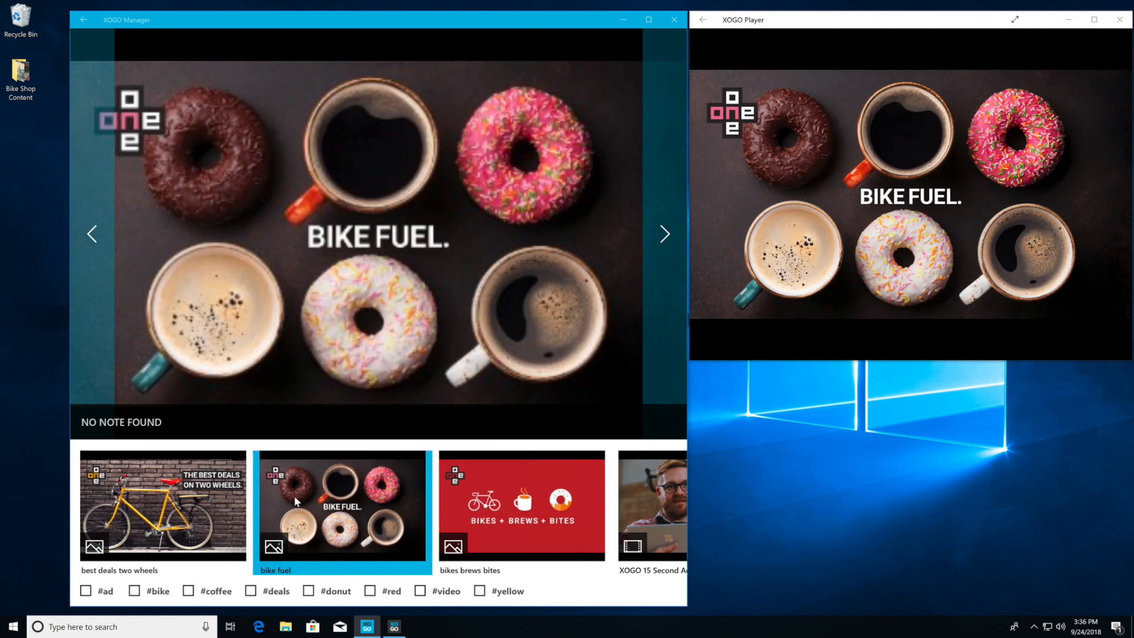
{"action": "left_click", "coordinate": [227, 507]}
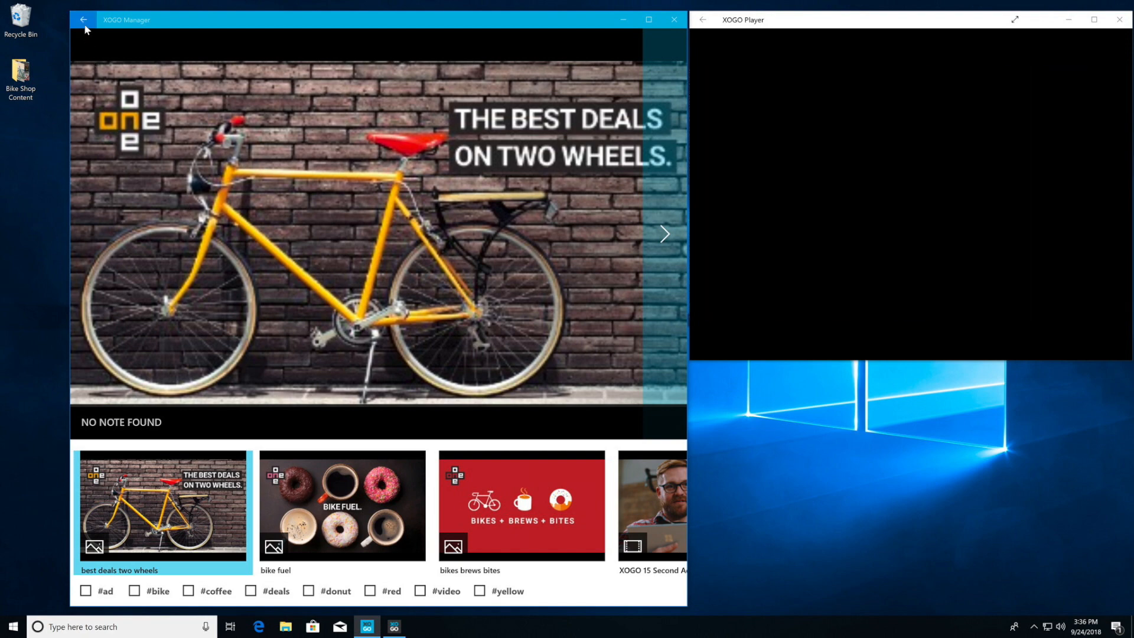
Leave Realtime mode and return to the home dashboard
{"action": "left_click", "coordinate": [85, 20]}
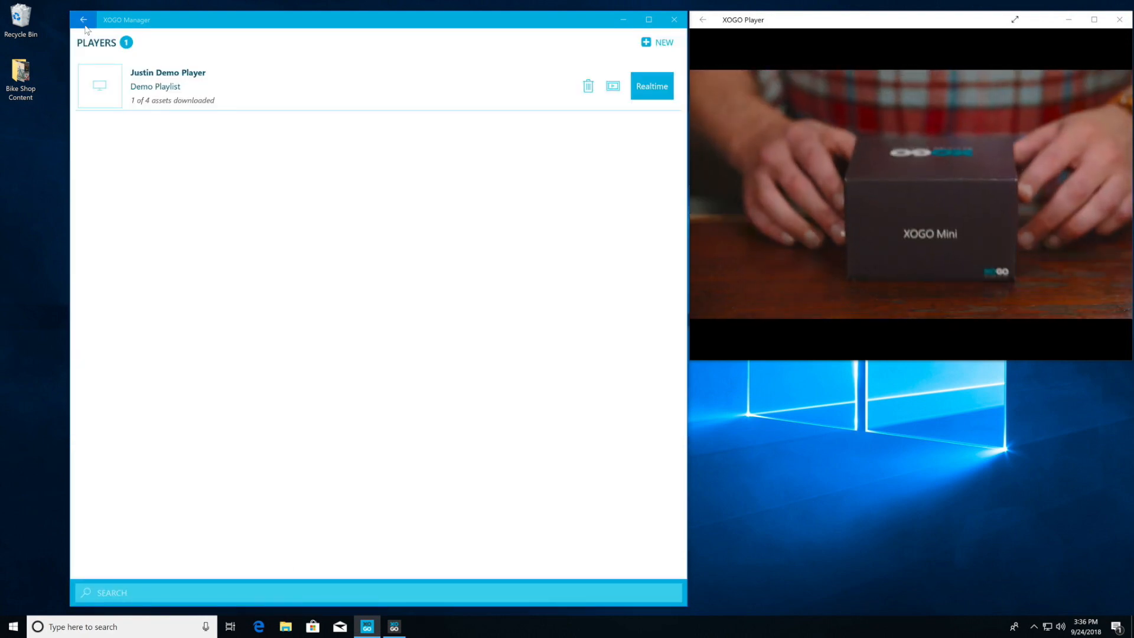
{"action": "left_click", "coordinate": [83, 19]}
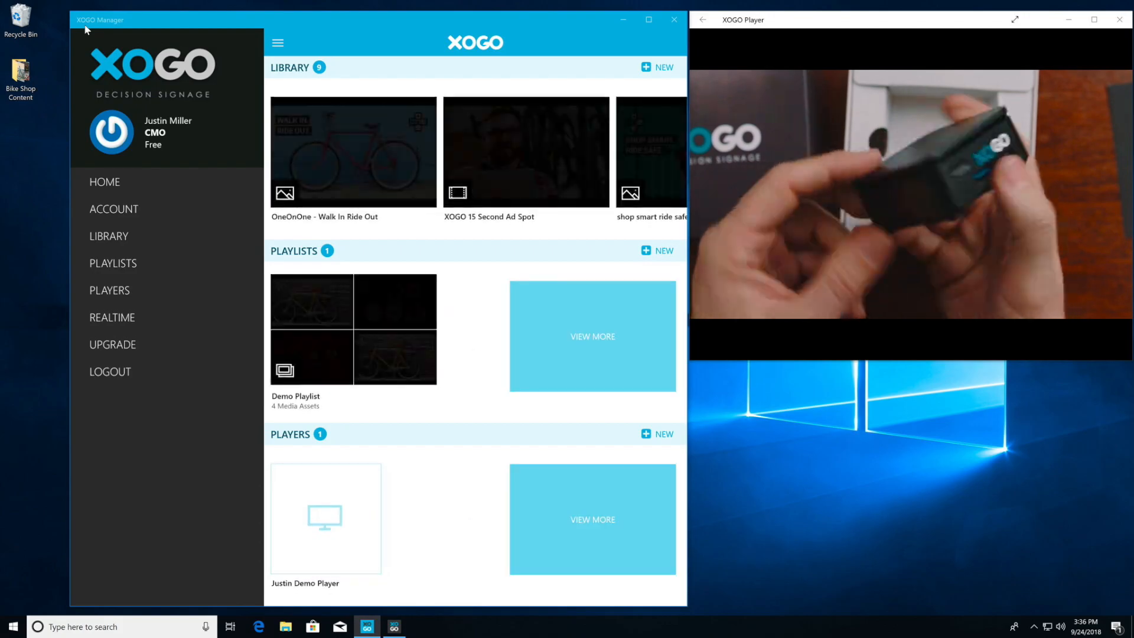